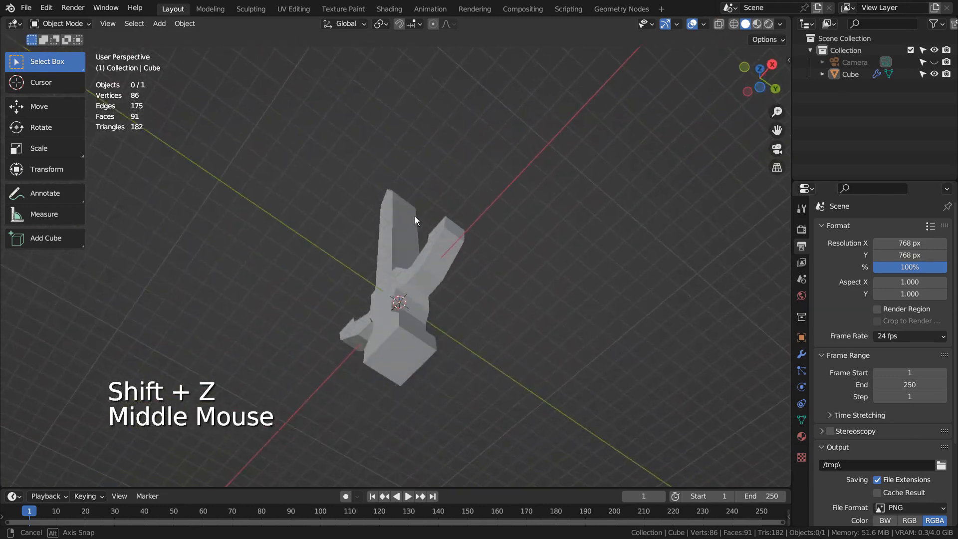
Switch to the front view and review the scene's render sampling, compositing and output resolution settings
key("KP_1")
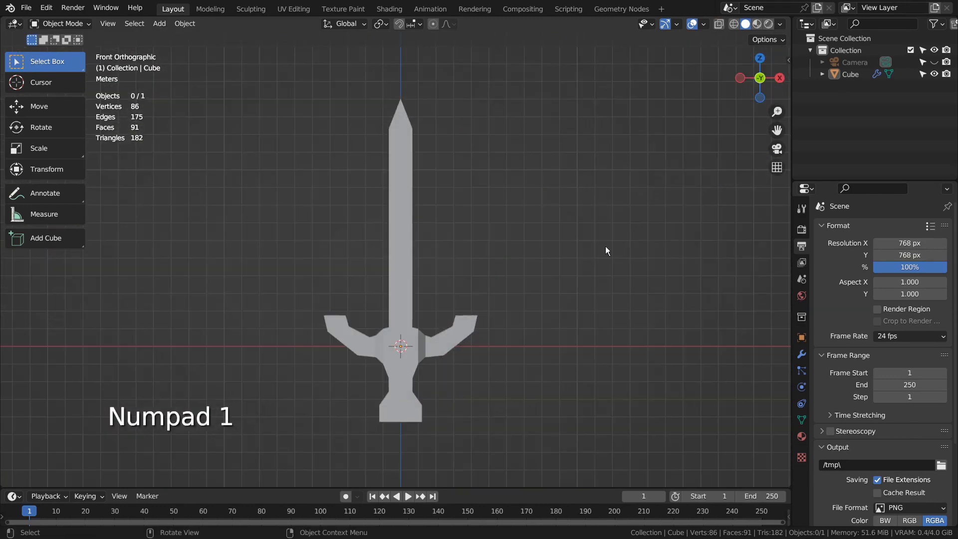
double_click(802, 229)
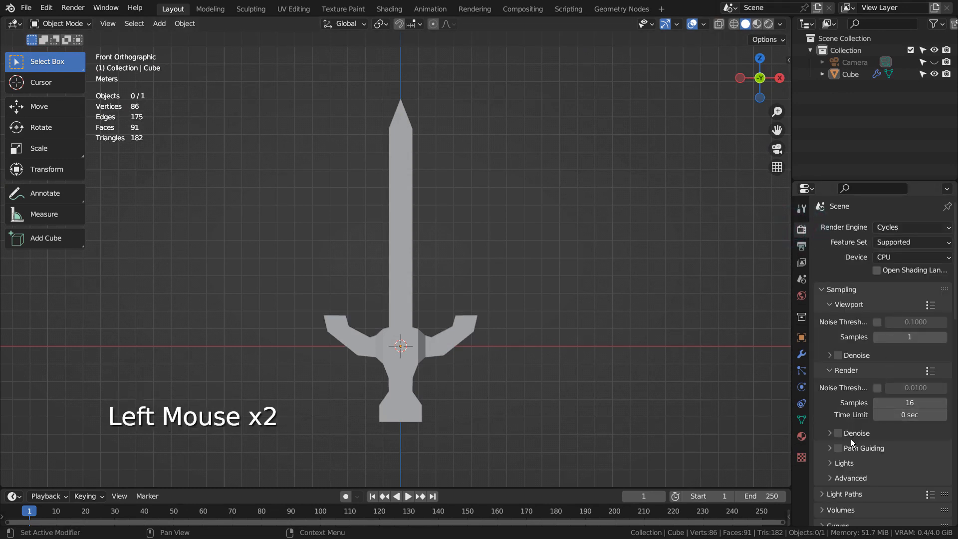
left_click(530, 15)
left_click(173, 9)
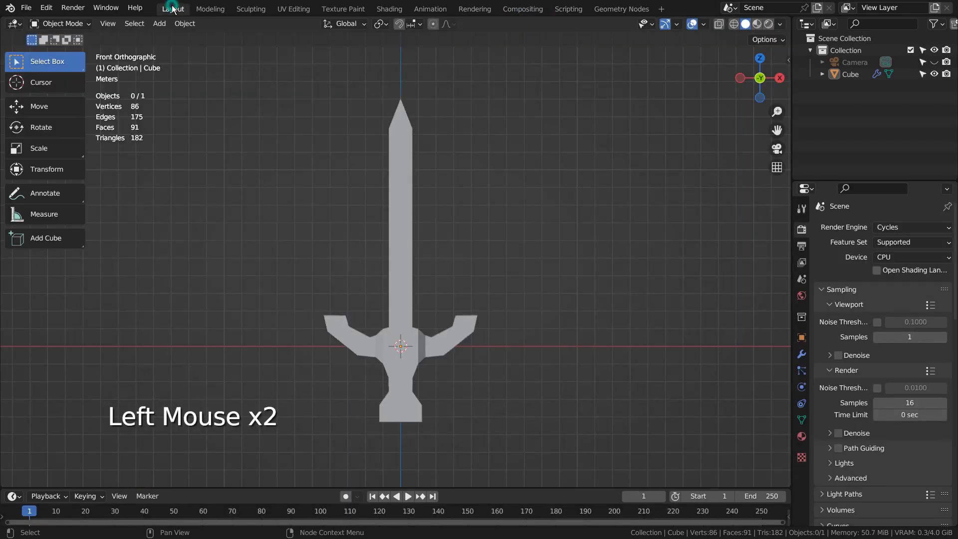
left_click(801, 245)
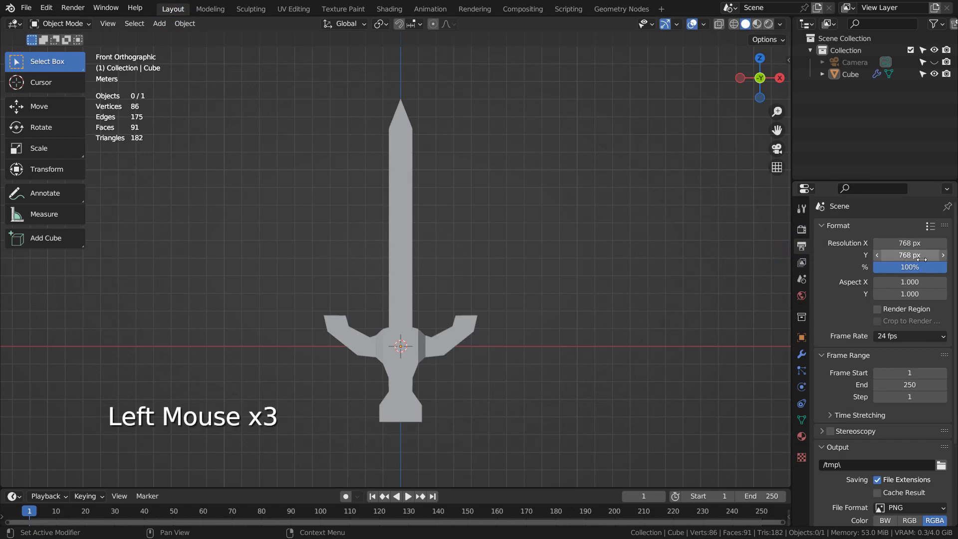
Align the camera to the front view and make its lens orthographic with a scale of about 19.6, framing the whole sword
left_click(515, 267)
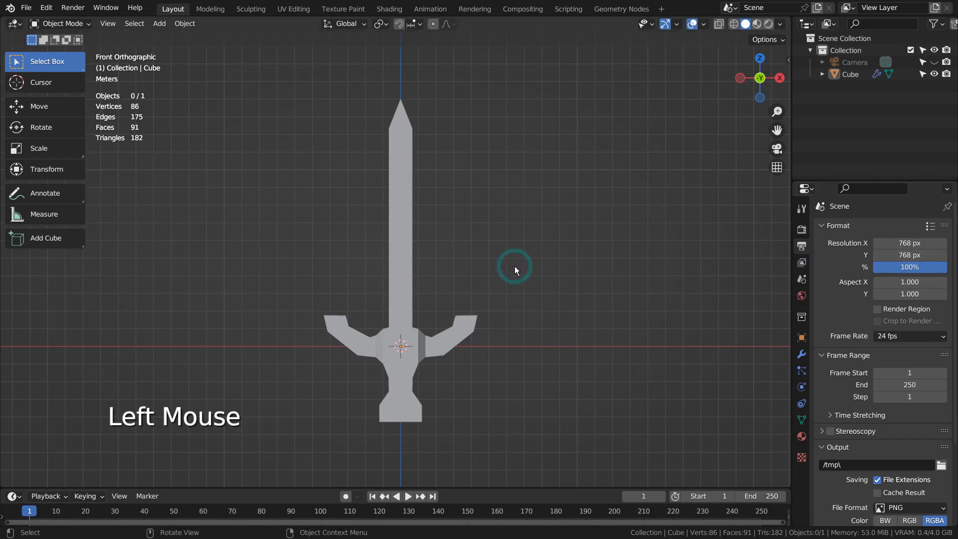
key("ctrl+alt+KP_0")
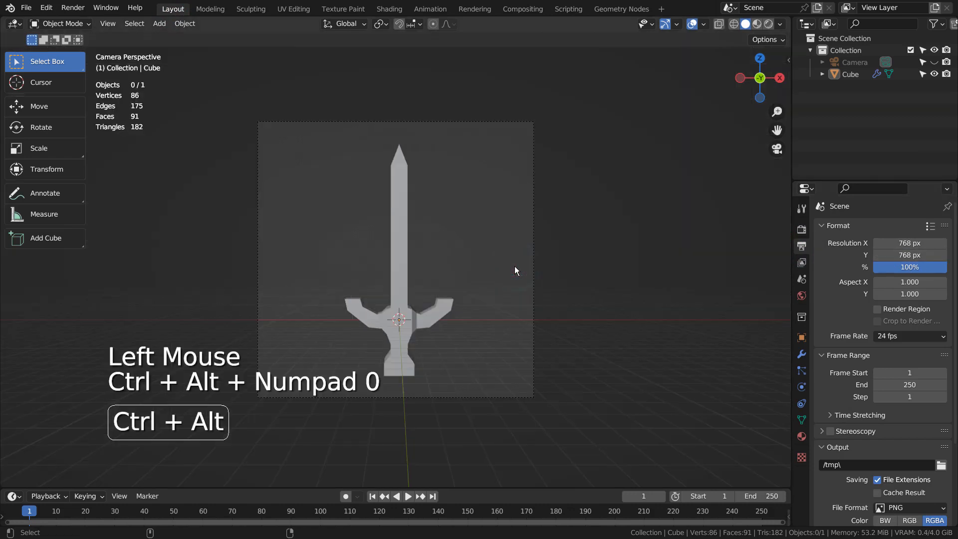
left_click(854, 62)
left_click(801, 388)
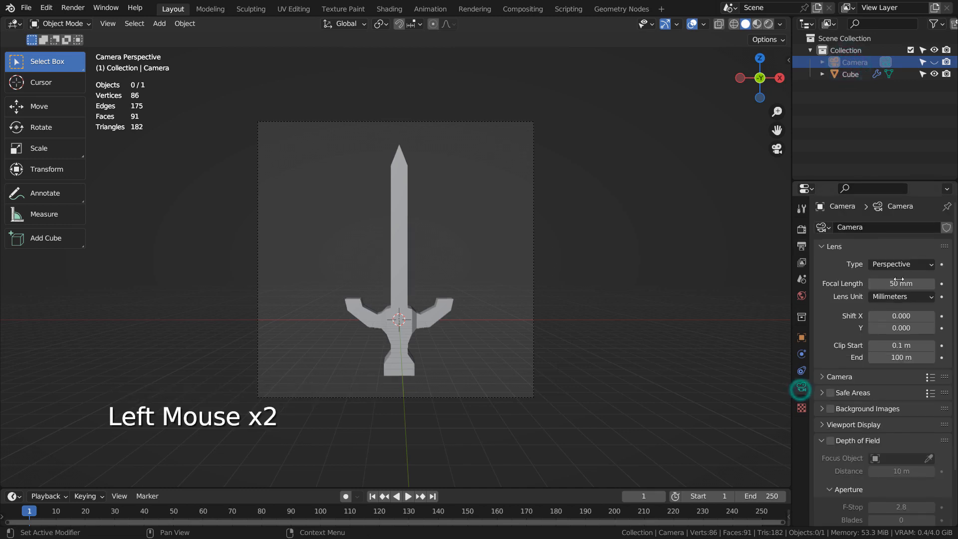
left_click_drag(901, 265, 937, 283)
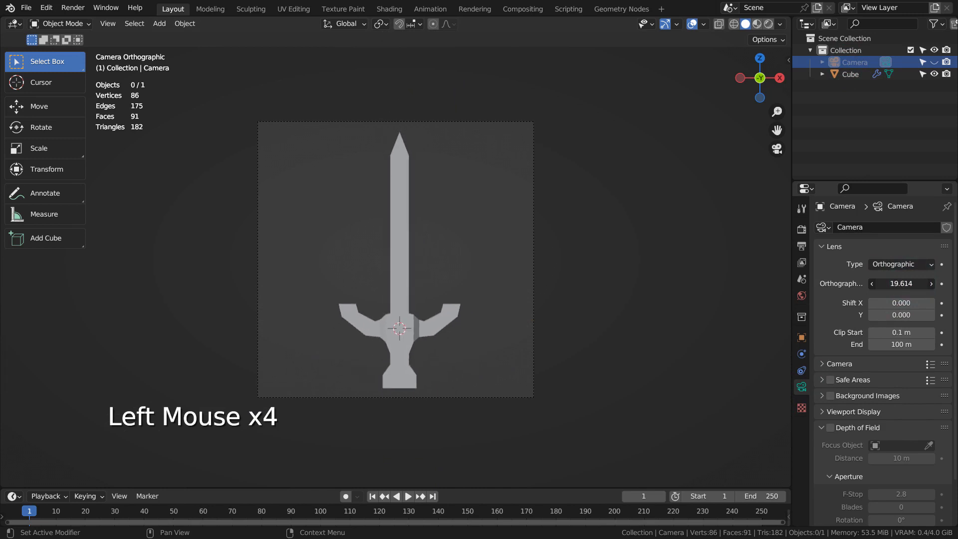
left_click(614, 286)
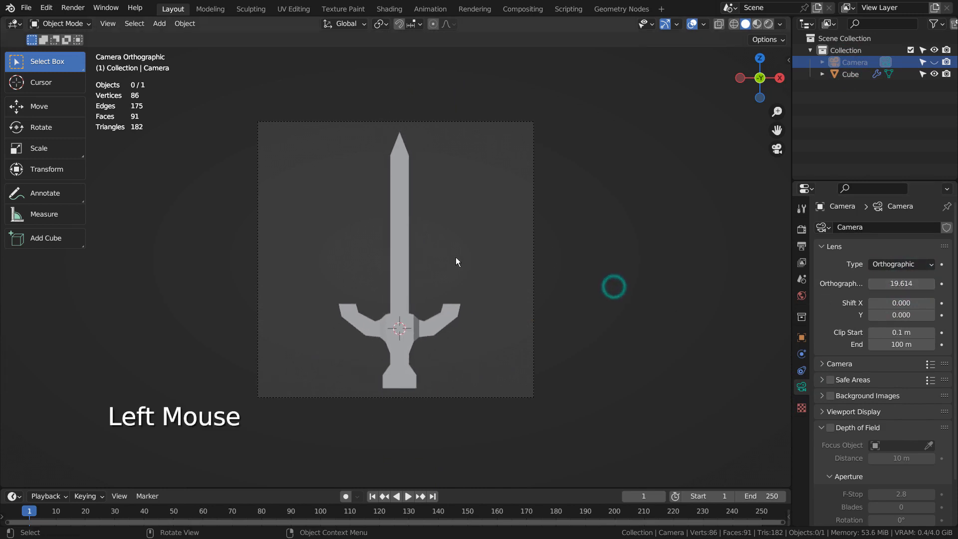
Show the sword in wireframe from the front and add a new cube mesh at the centre of its guard
left_click(405, 262)
key("KP_1")
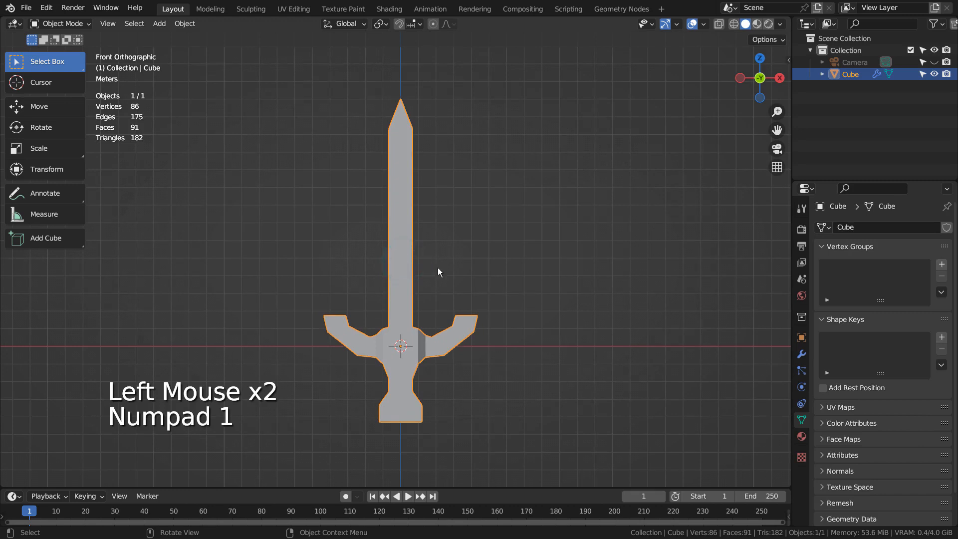
key("shift+z")
middle_click_drag(533, 235, 567, 214, "shift")
left_click(552, 178)
scroll(567, 213, "up", 3)
key("shift+a")
mouse_move(579, 195)
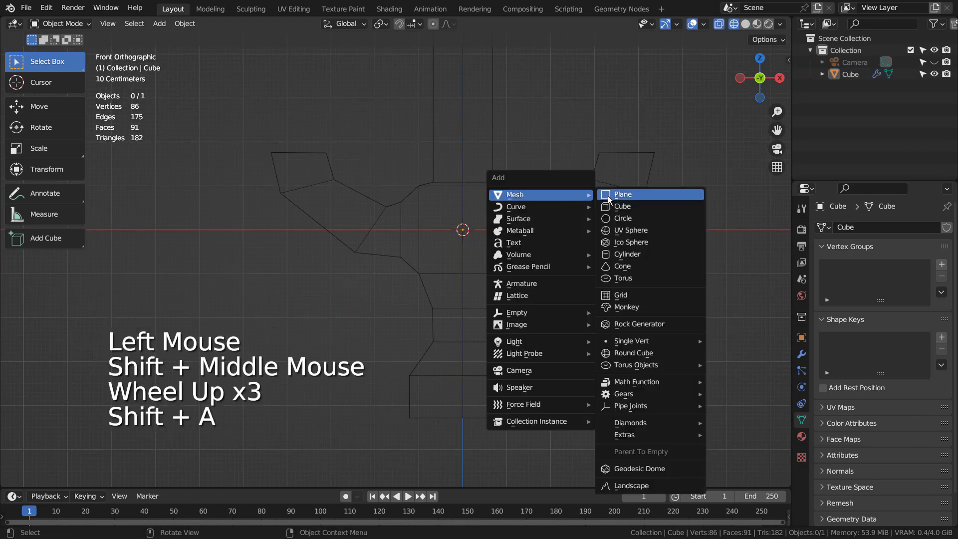
left_click(614, 208)
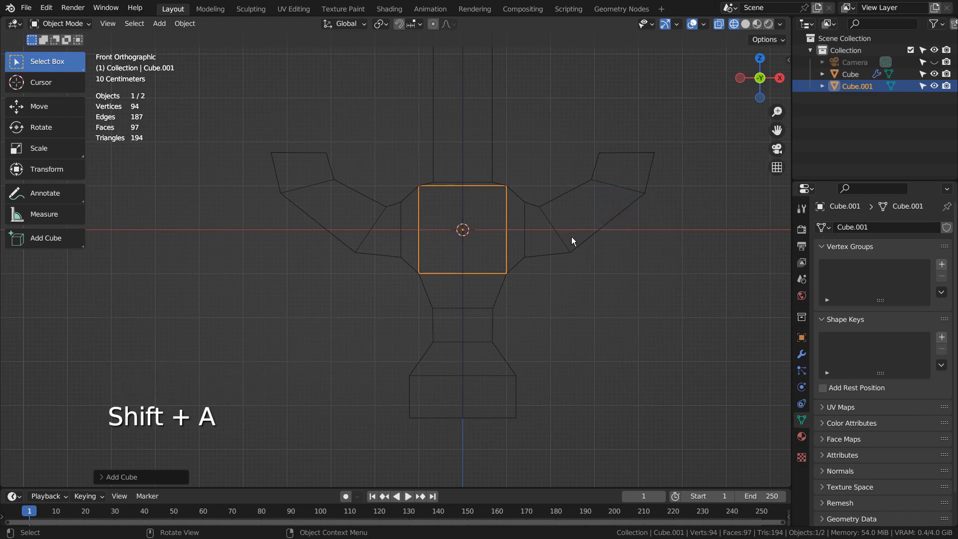
Split the new cube with a vertical centre loop cut and delete the faces of its negative-X half
key("Tab")
key("ctrl+r")
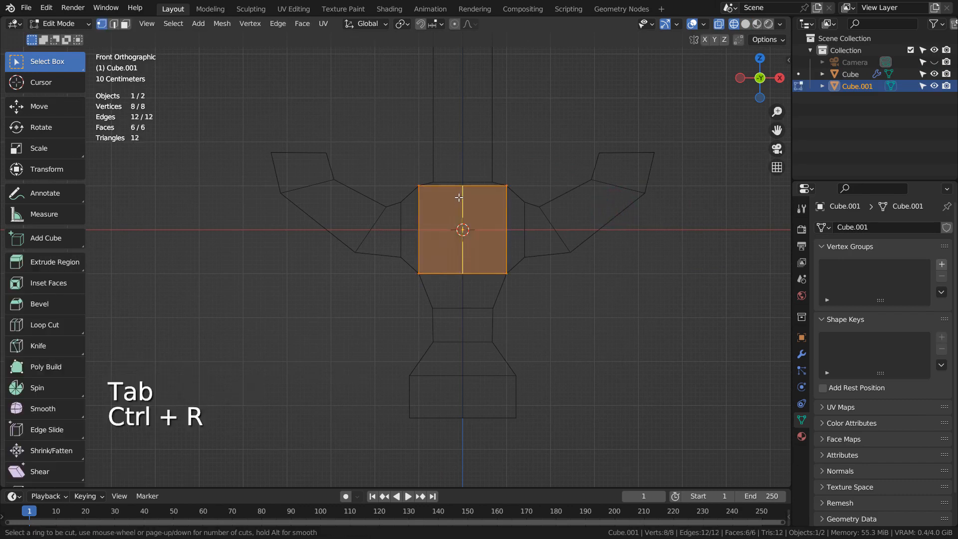
left_click(459, 198)
key("3")
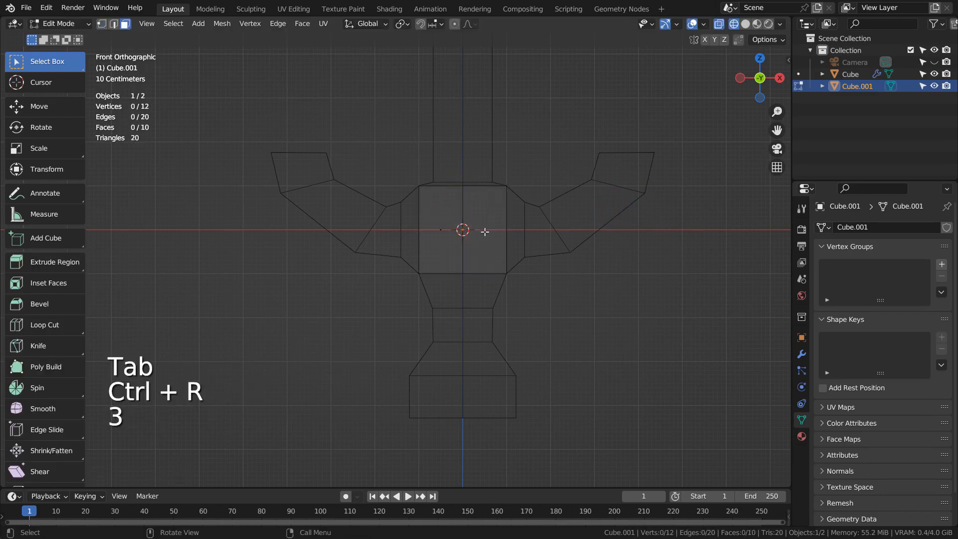
key("b")
left_click_drag(405, 152, 457, 344)
key("x")
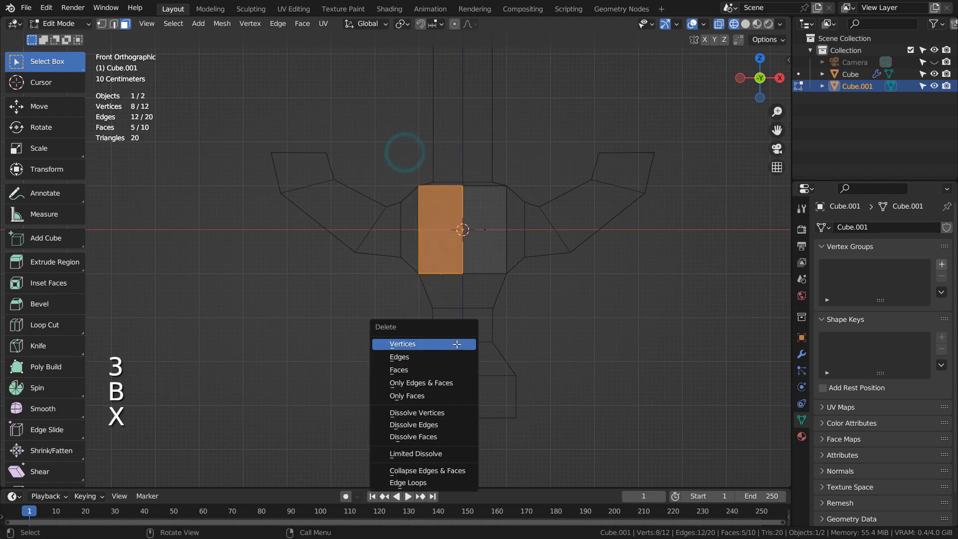
left_click(449, 370)
key("Tab")
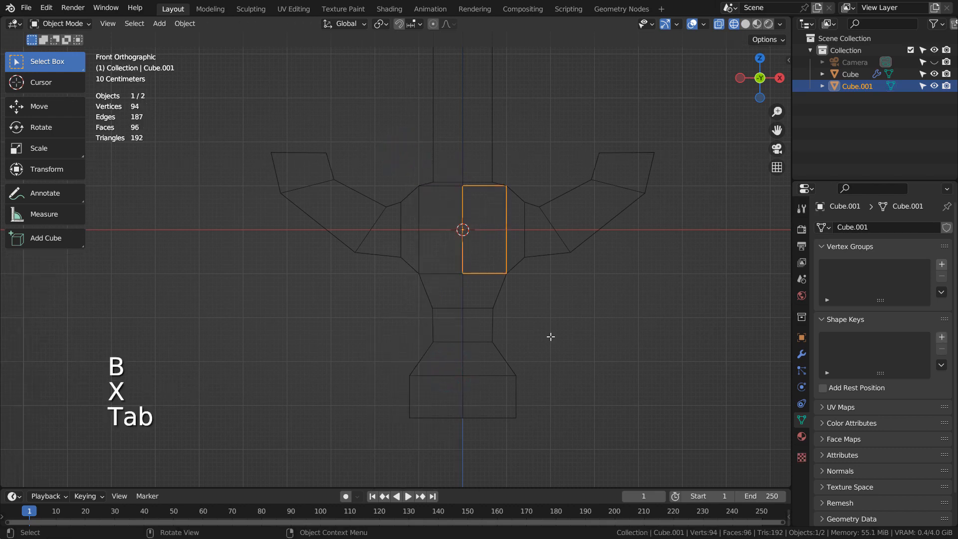
Add a Mirror modifier on the X axis to the half cube
left_click(801, 354)
left_click(882, 227)
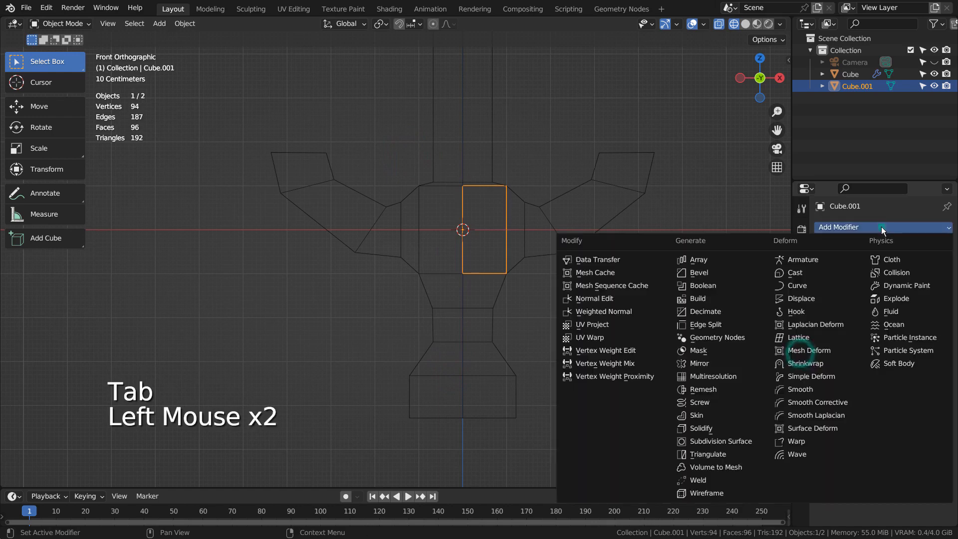
left_click(735, 362)
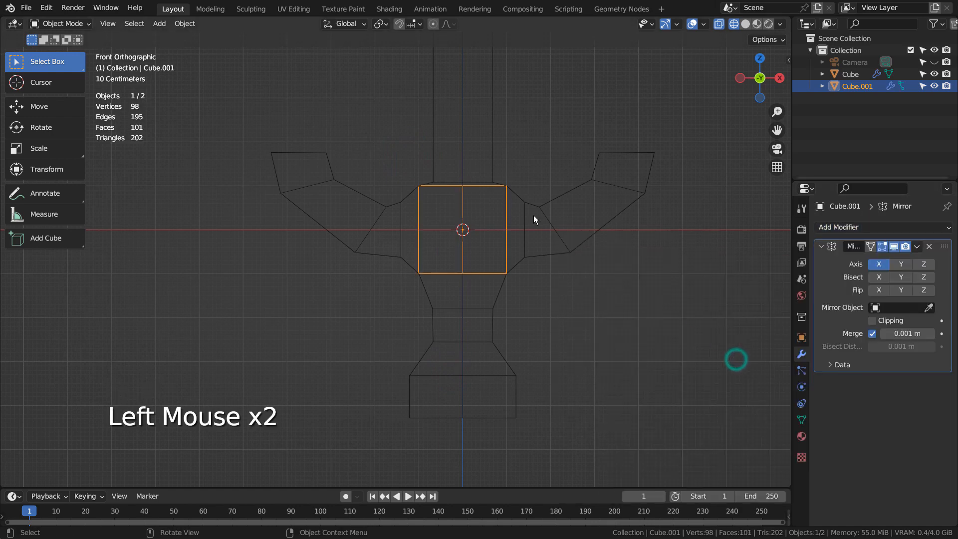
Extrude the half cube's outer side face outward twice, scaling it down after the first extrusion to match the guard outline
key("Tab")
key("3")
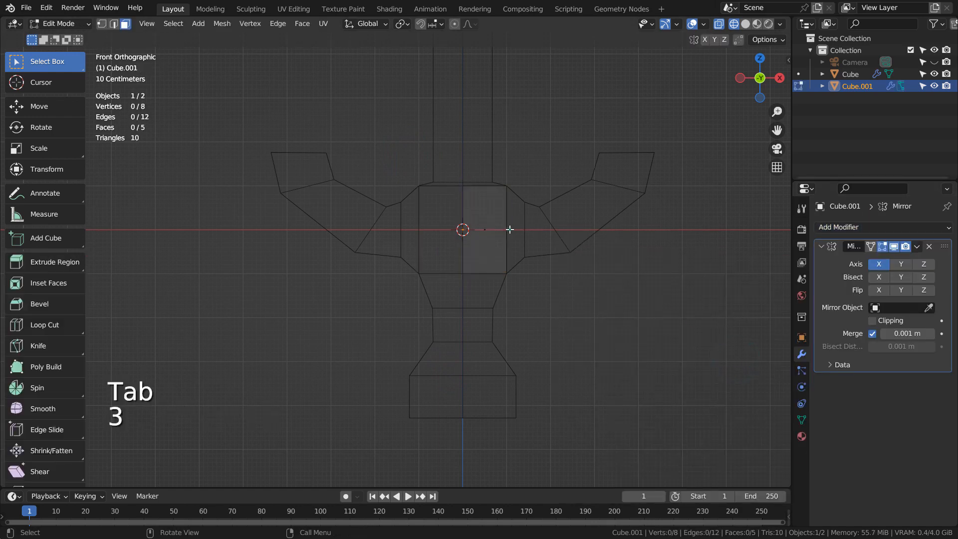
left_click(508, 228)
key("e")
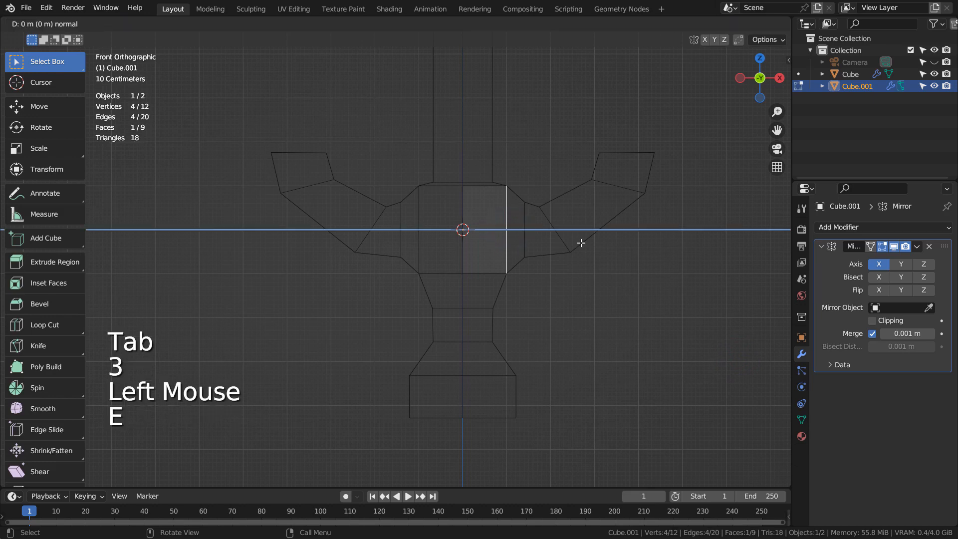
left_click(599, 243)
key("s")
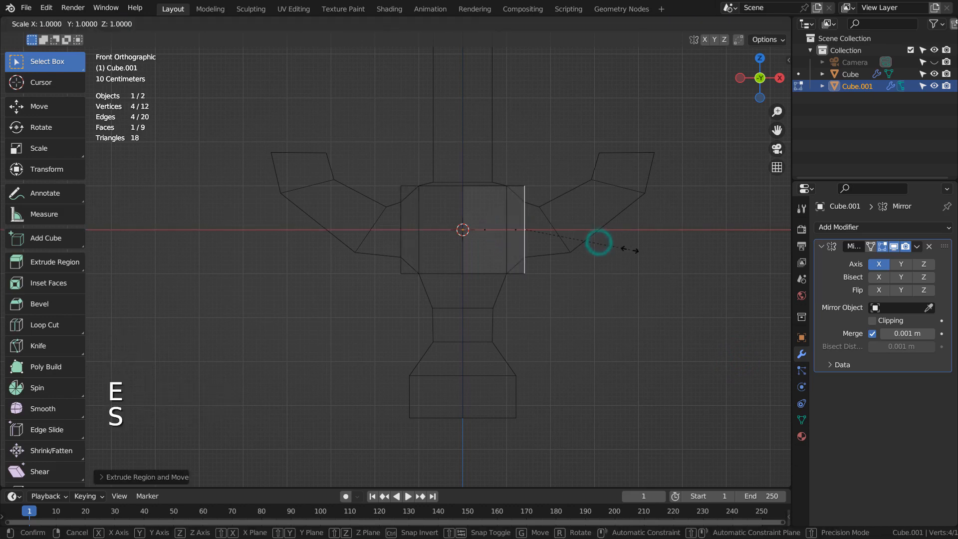
left_click(590, 242)
key("e")
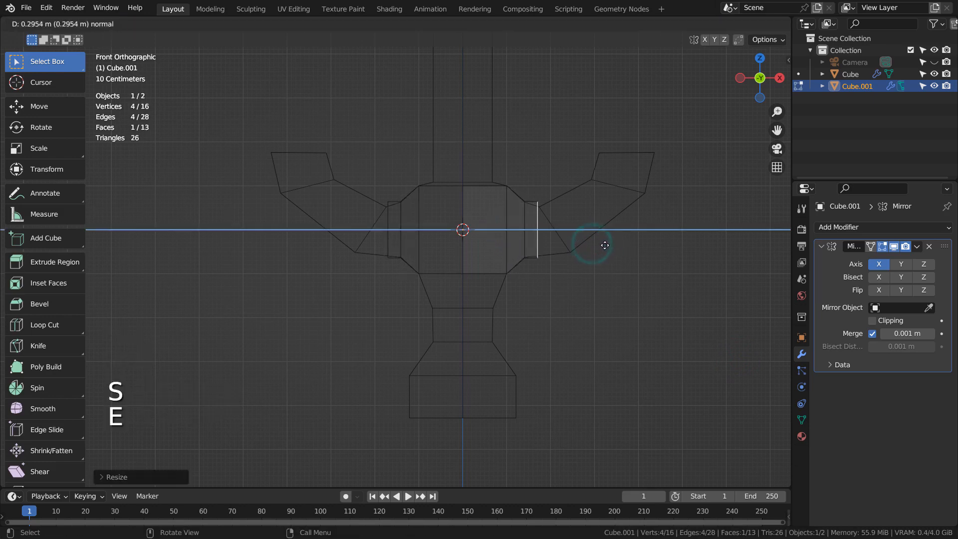
left_click(606, 246)
key("g")
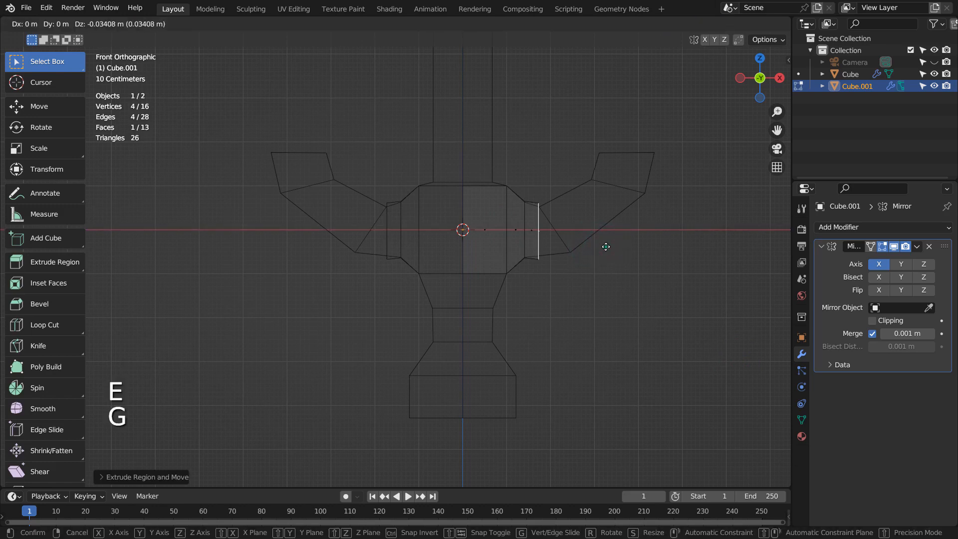
left_click(606, 246)
key("ctrl+z")
Rotate and move the extruded end face to line up with the slanted inner edge of the crossguard outline
key("r")
left_click(633, 211)
key("g")
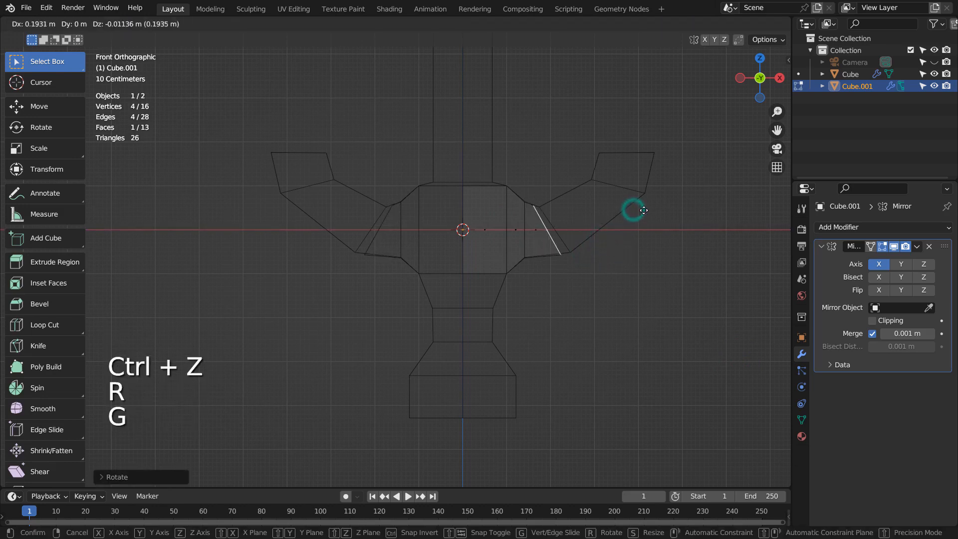
key("r")
left_click(645, 207)
key("g")
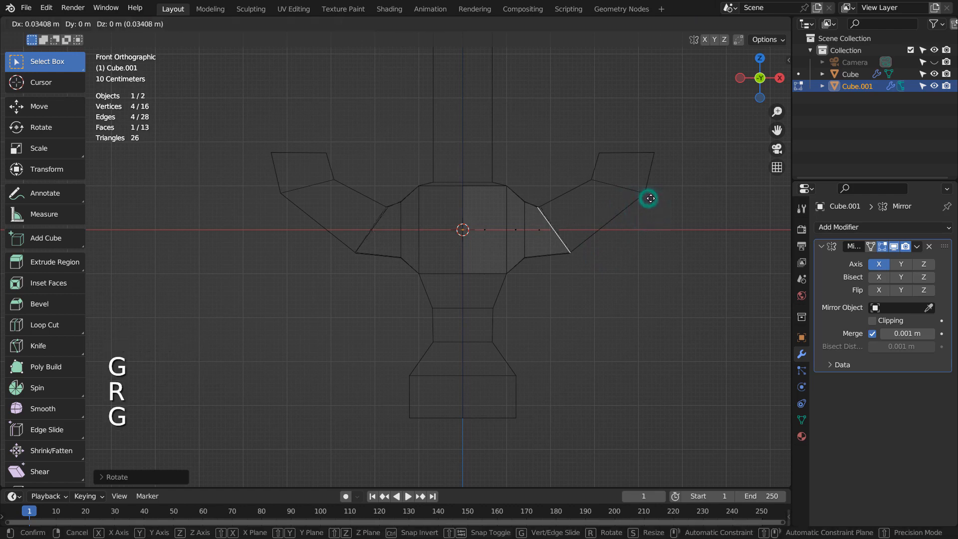
key("r")
left_click(649, 199)
Extrude the slanted guard face about 1.46 m along the arm, rotate it about -36° and move it onto the outline's upper bend
key("e")
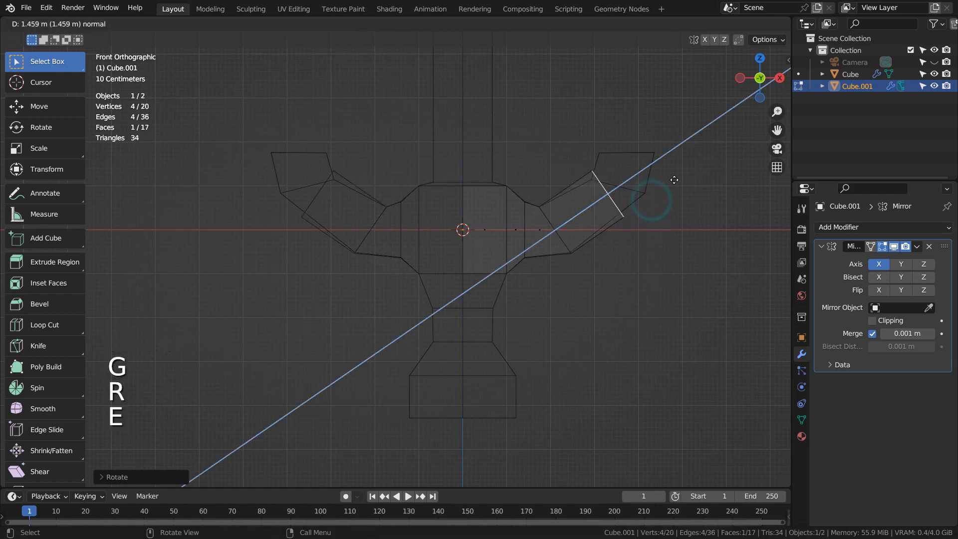
left_click(674, 180)
key("r")
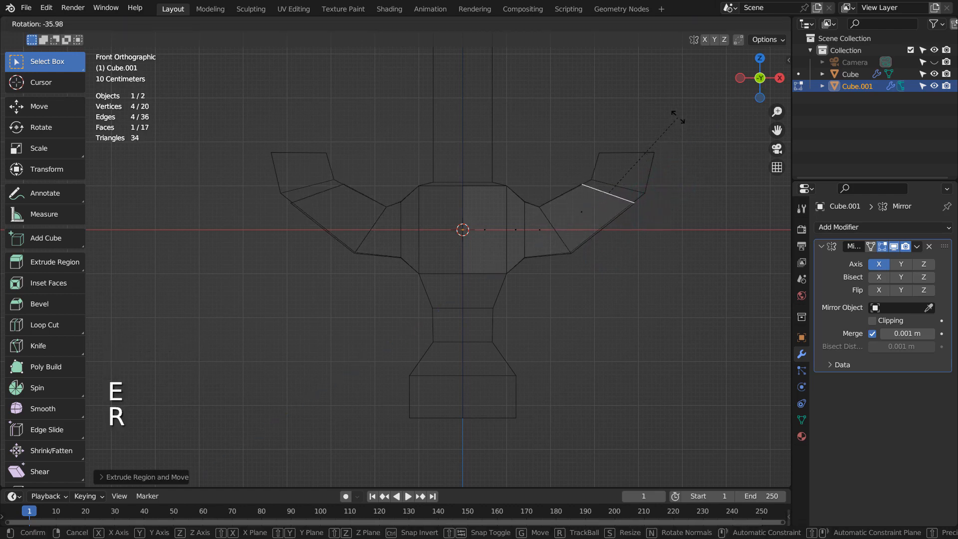
left_click(678, 118)
key("g")
left_click(684, 111)
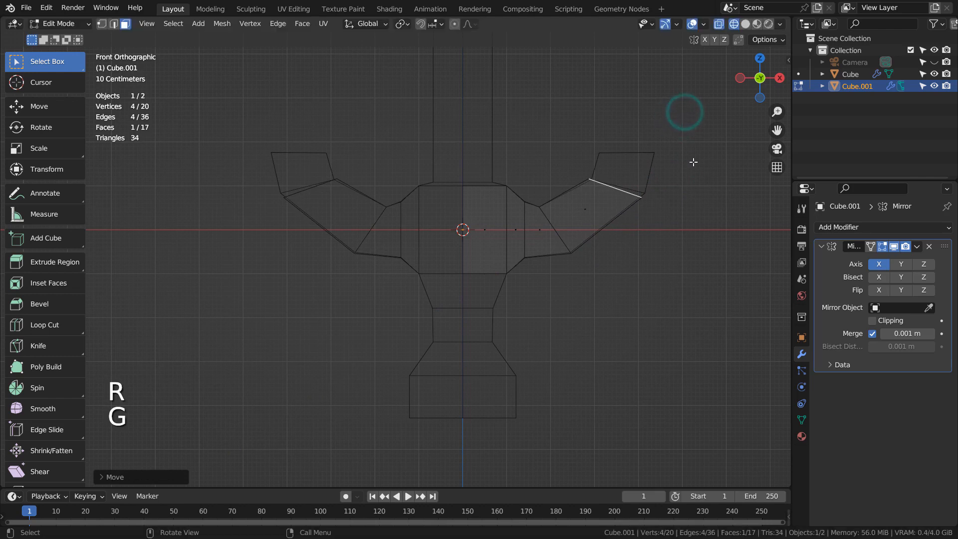
Extrude the guard arm's tip segment upward, then rotate and move its end face level with the outline's flat tip
key("e")
left_click(701, 130)
key("r")
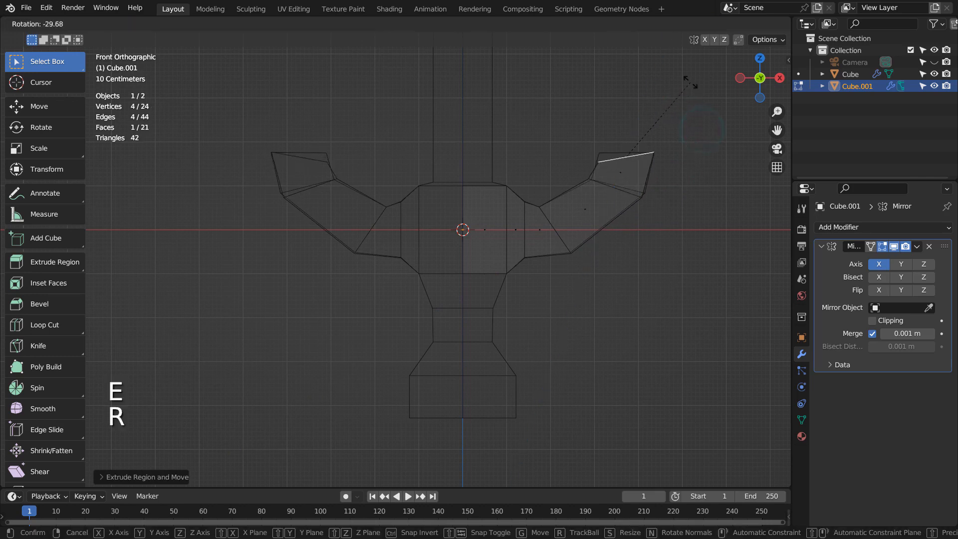
left_click(694, 100)
key("g")
left_click(691, 96)
key("r")
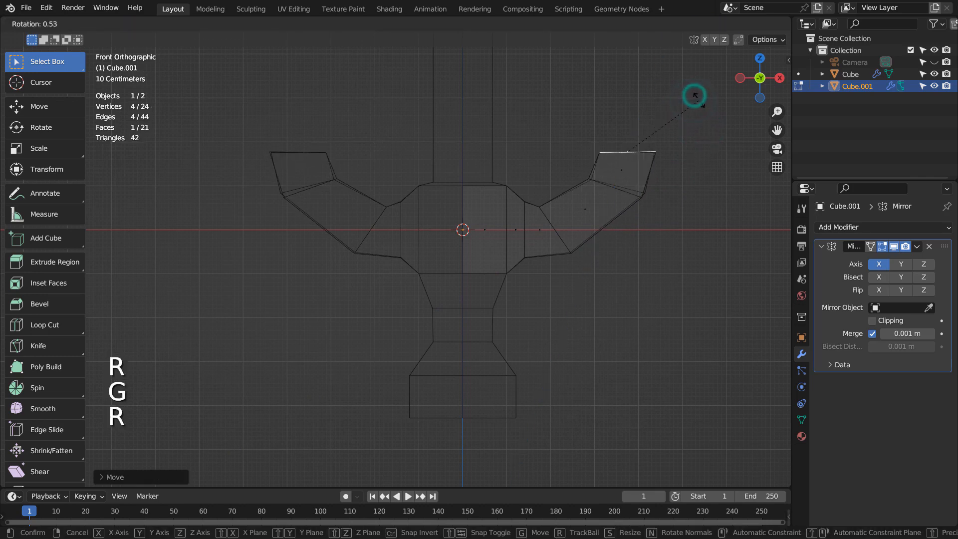
left_click(698, 100)
Extrude the half cube's bottom face downward four times, ending each segment at a height break of the grip and pommel outline
left_click(489, 272)
key("e")
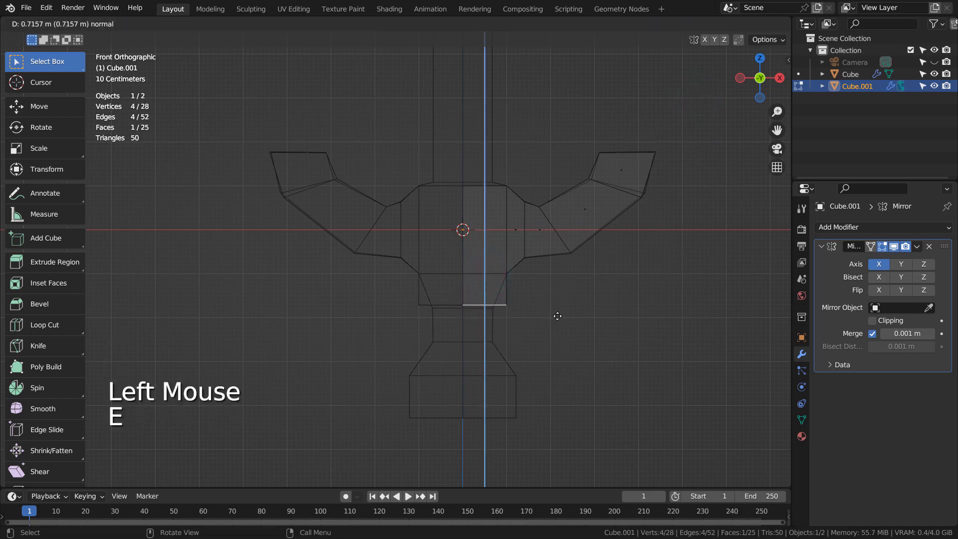
left_click(557, 316)
key("e")
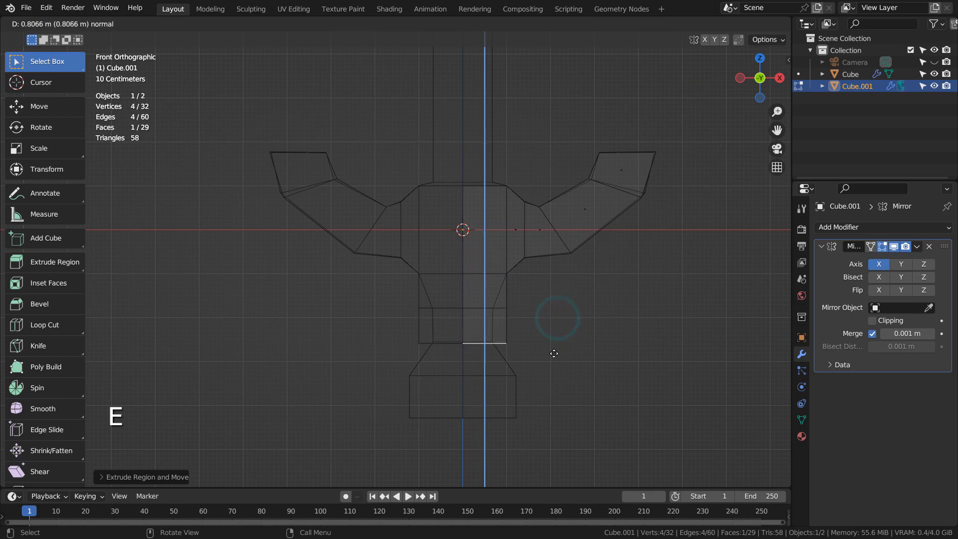
left_click(554, 353)
key("e")
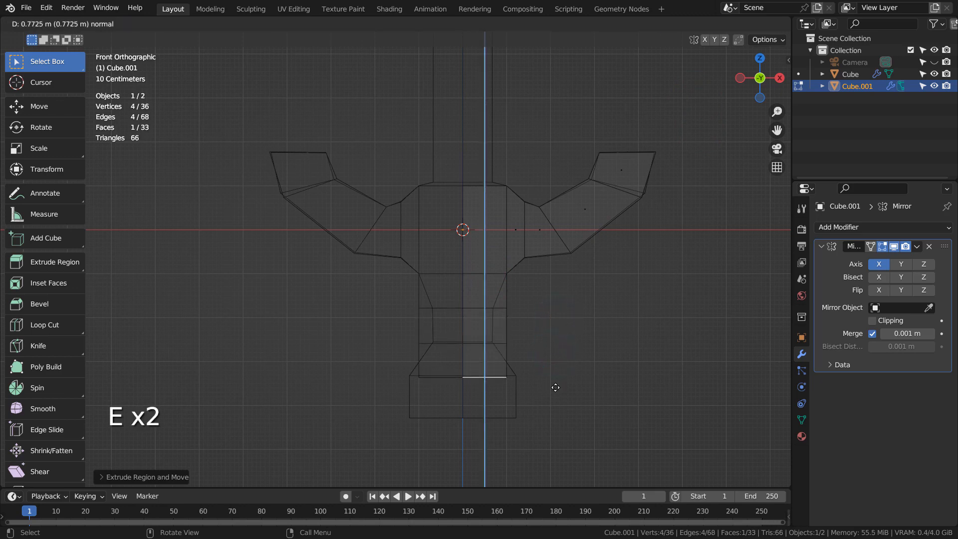
left_click(555, 383)
key("e")
left_click(554, 428)
Move the outer vertices at the top of the grip inward along X onto the narrow grip outline
key("1")
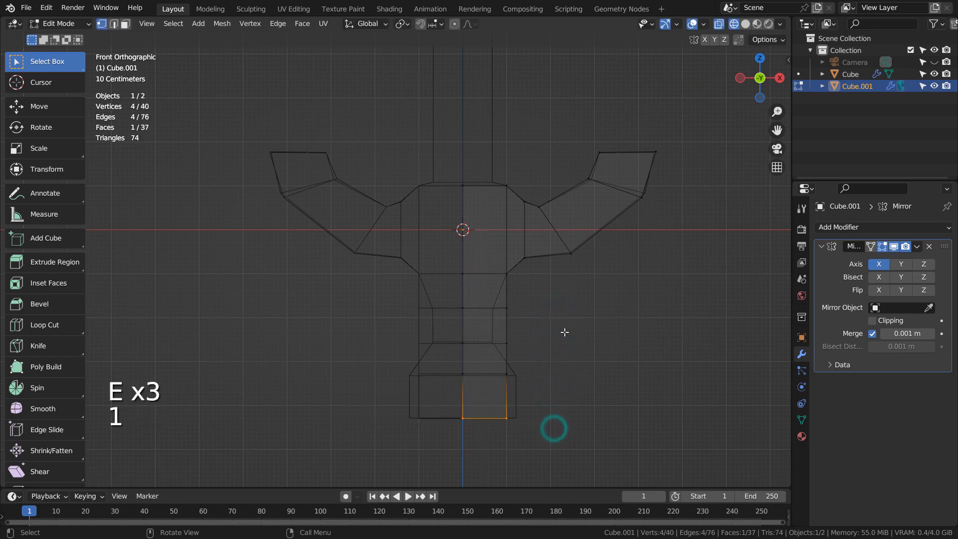
left_click(564, 323)
key("b")
left_click_drag(504, 295, 524, 336)
key("g")
key("x")
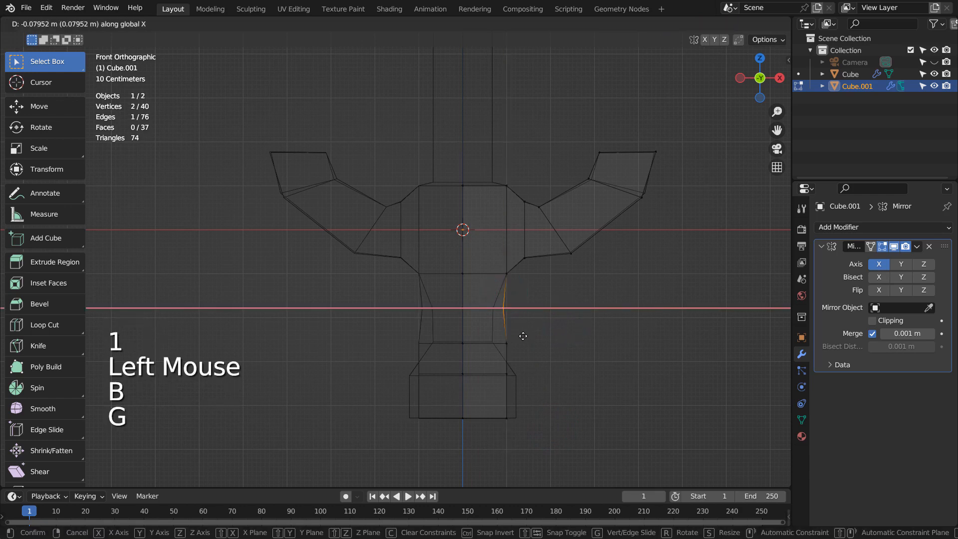
left_click(512, 334)
Move the outer vertices at the grip's lower end inward along X to match the outline above the pommel
left_click(527, 345)
key("b")
mouse_move(524, 370)
left_mouse_down()
mouse_move(499, 333)
mouse_move(503, 374)
mouse_move(523, 388)
left_mouse_up()
key("g")
key("x")
left_click(526, 361)
Move the pommel's upper outer vertices outward along X about 0.2 m onto the outline
left_click(541, 364)
key("b")
key("g")
key("x")
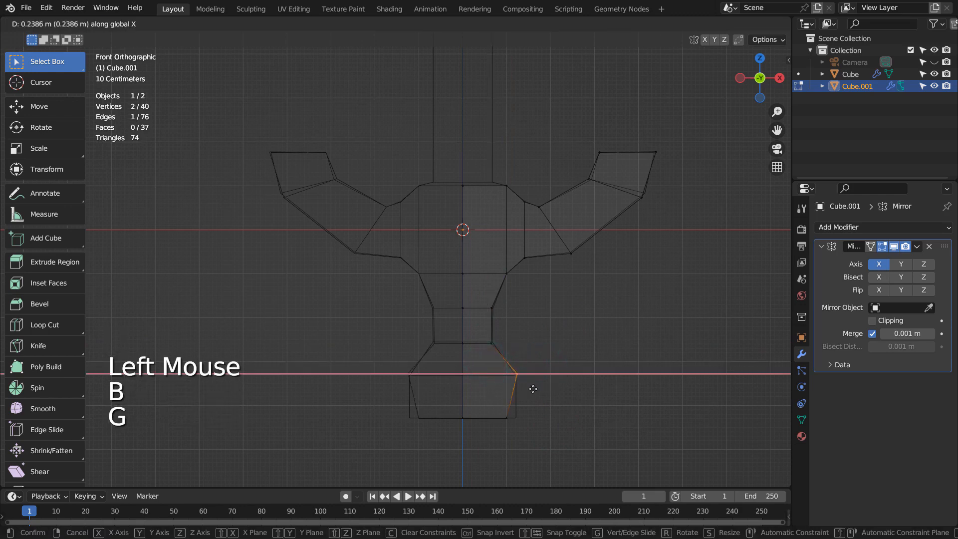
left_click(532, 388)
Move the pommel's bottom outer vertices outward along X to make its side vertical, and return to Object Mode
key("g")
left_click(475, 398)
key("g")
key("x")
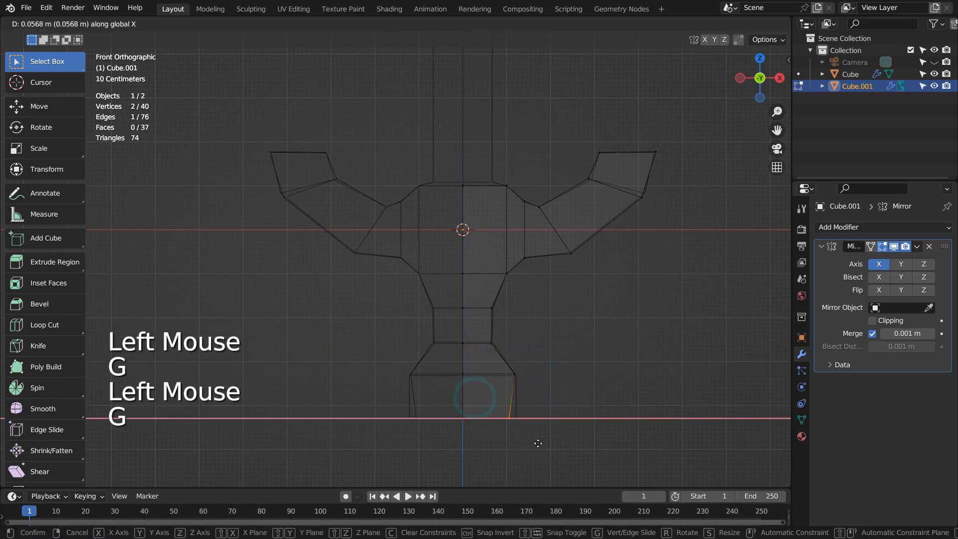
left_click(538, 443)
key("Tab")
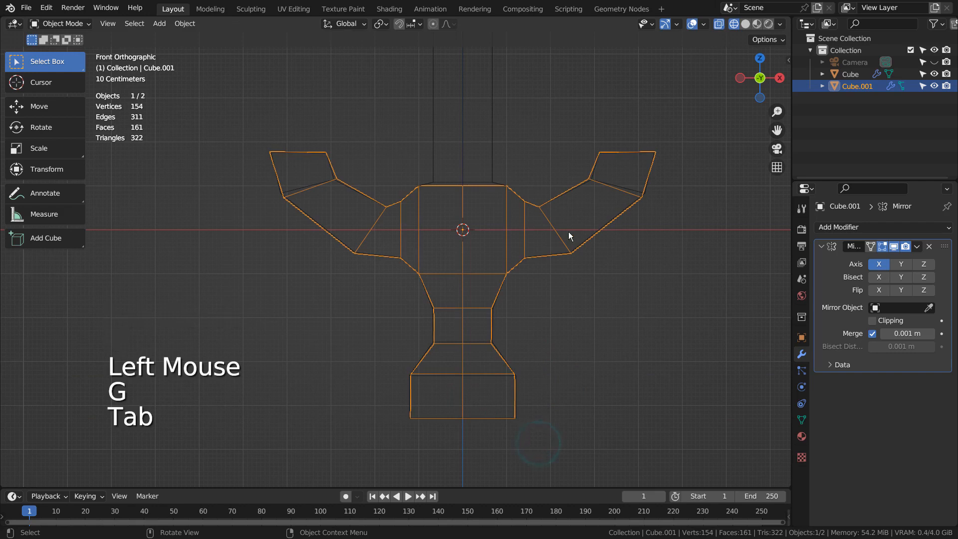
Extrude the central block's top face slightly upward to the blade base in Edit Mode, and switch to vertex selection
middle_click_drag(569, 237, 571, 417, "shift")
key("Tab")
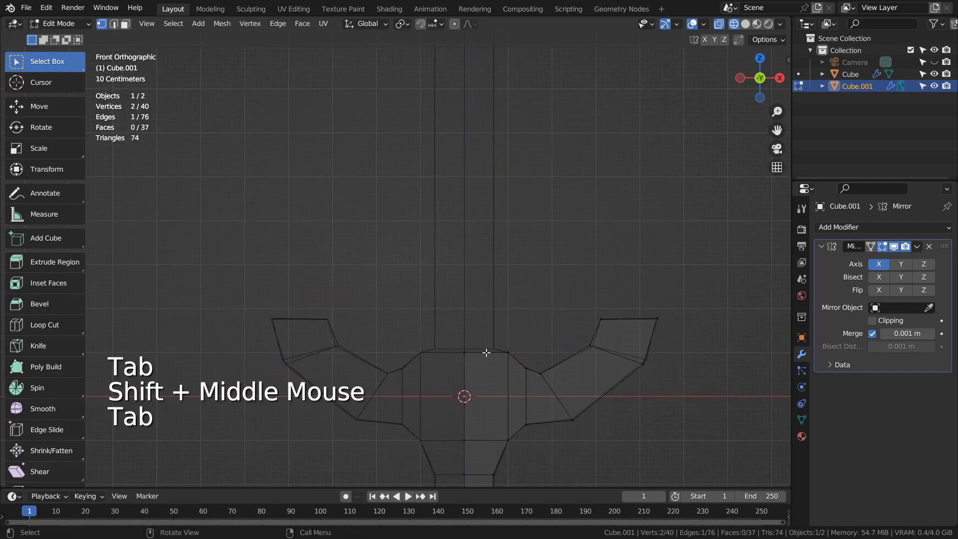
key("3")
left_click(487, 353)
key("e")
right_click(579, 347)
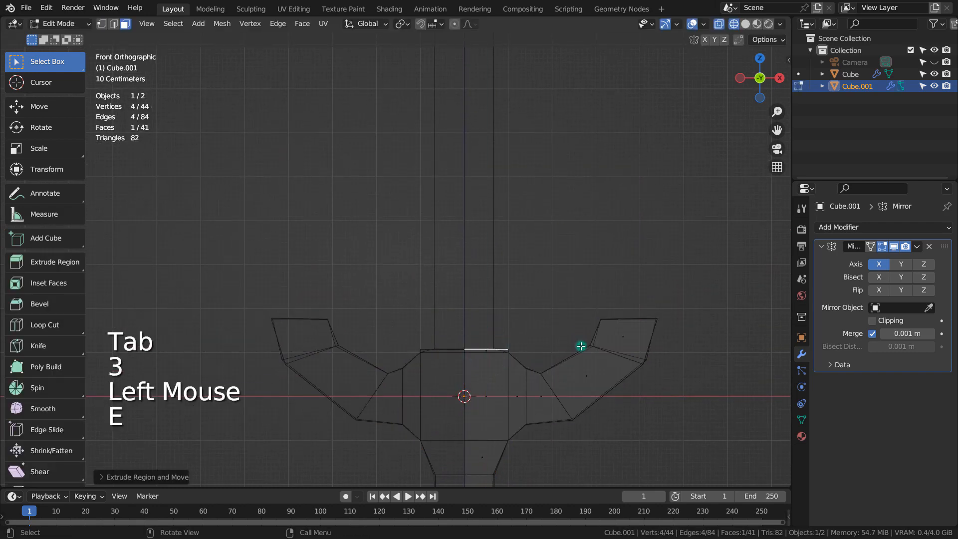
key("1")
left_click(530, 334)
key("b")
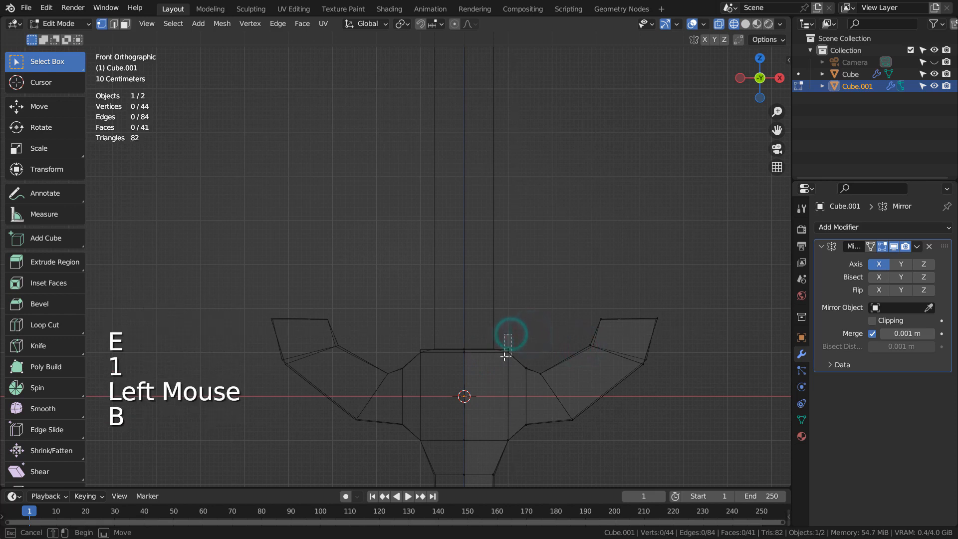
left_click_drag(505, 357, 519, 352)
left_click(530, 349)
key("b")
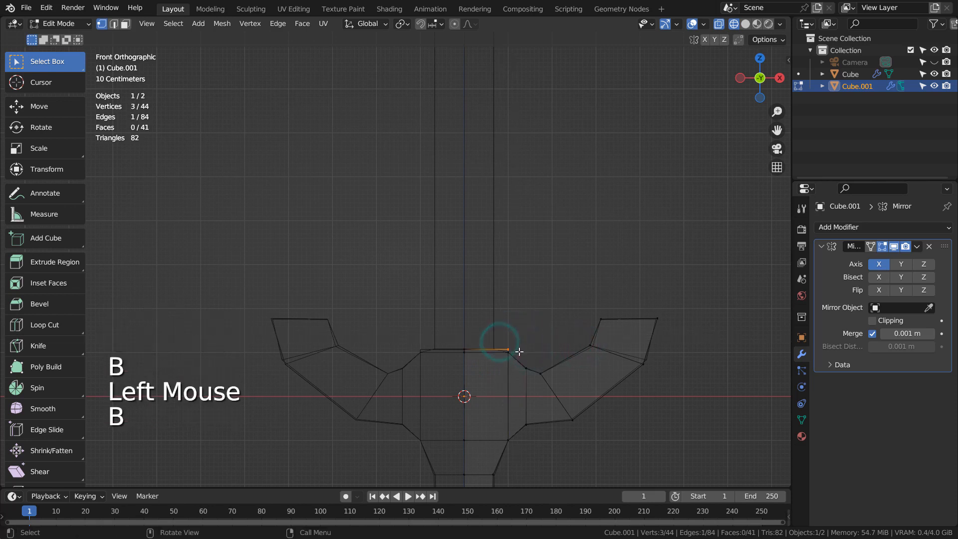
key("g")
key("ctrl+z")
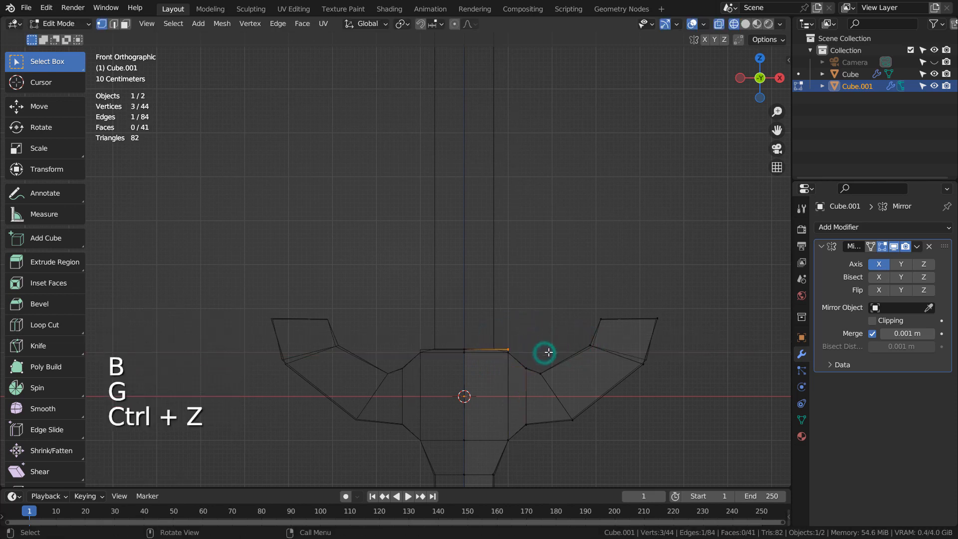
Move the two outer vertices of the thin top segment inward about 0.32 m along X to the blade's width
left_click(516, 338)
left_click(505, 344)
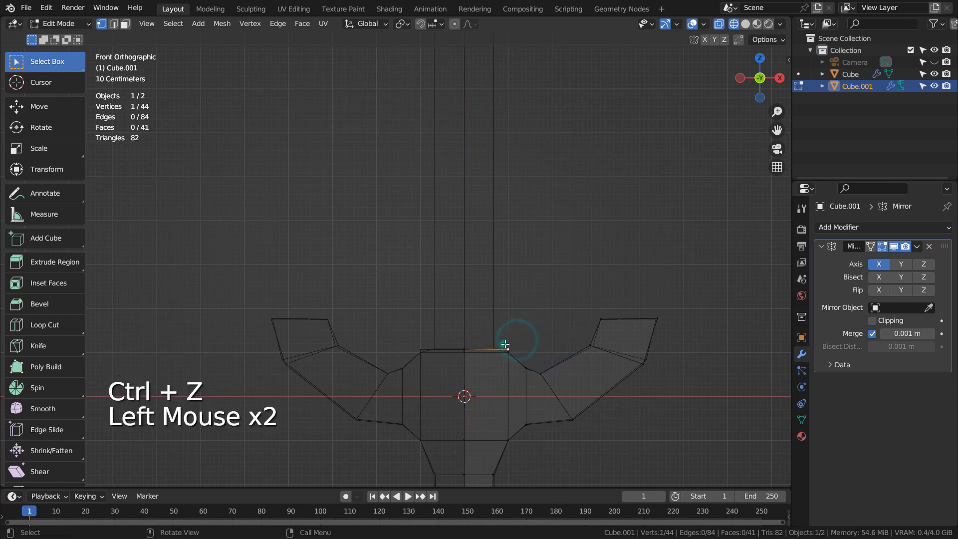
left_click_drag(505, 345, 514, 351)
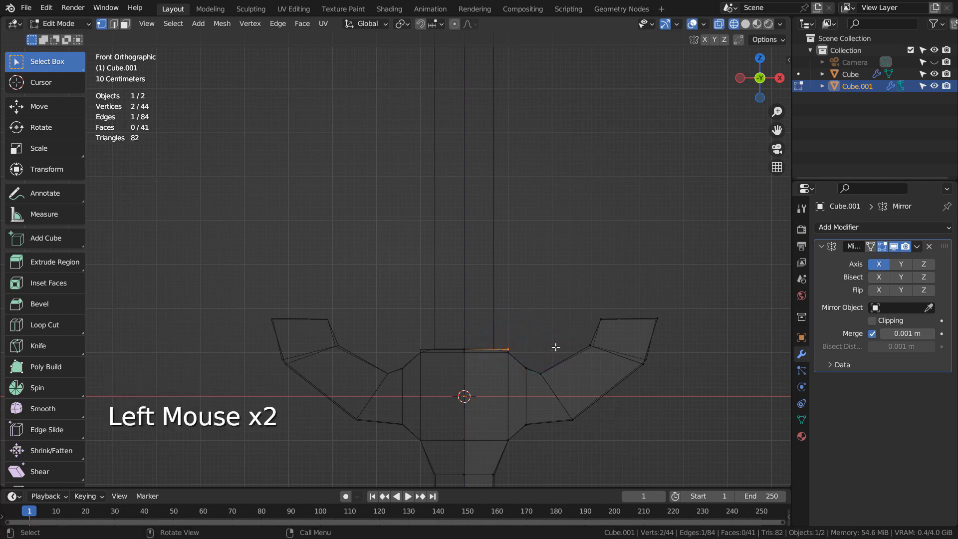
key("g")
key("x")
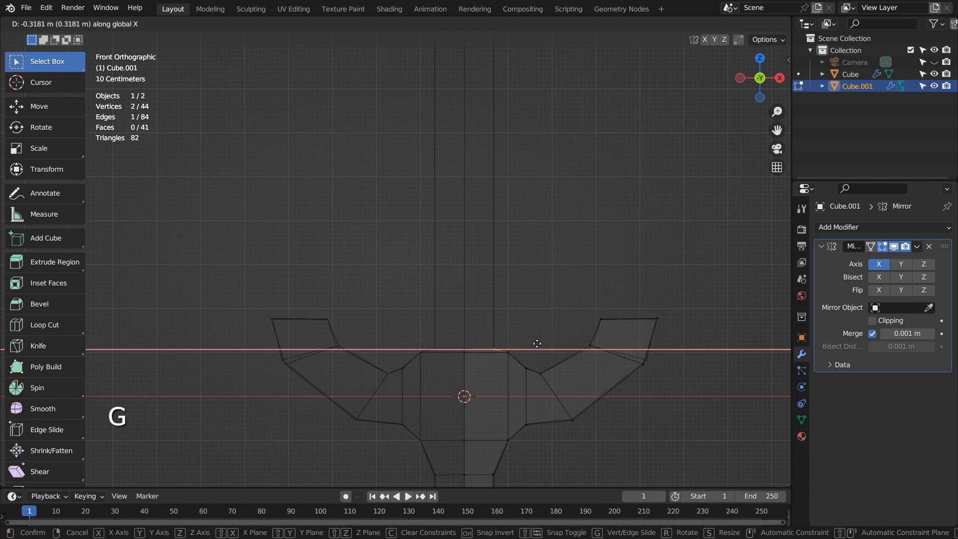
left_click(537, 344)
Extrude the narrowed top face upward as the blade and raise its end face about 6.54 m to the base of the pointed tip
key("3")
left_click(482, 347)
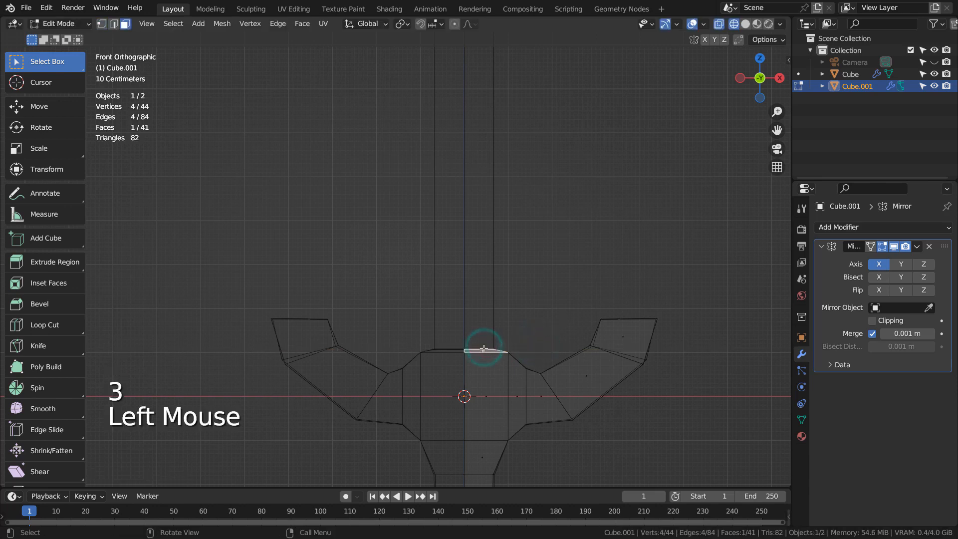
left_click(483, 349)
middle_click_drag(482, 348, 488, 353)
left_click(476, 345)
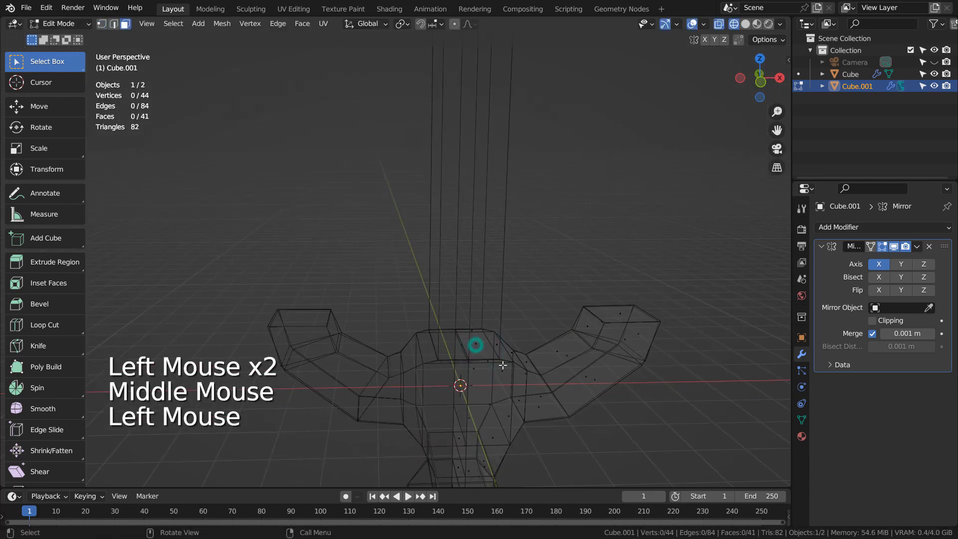
left_click(475, 344)
key("KP_1")
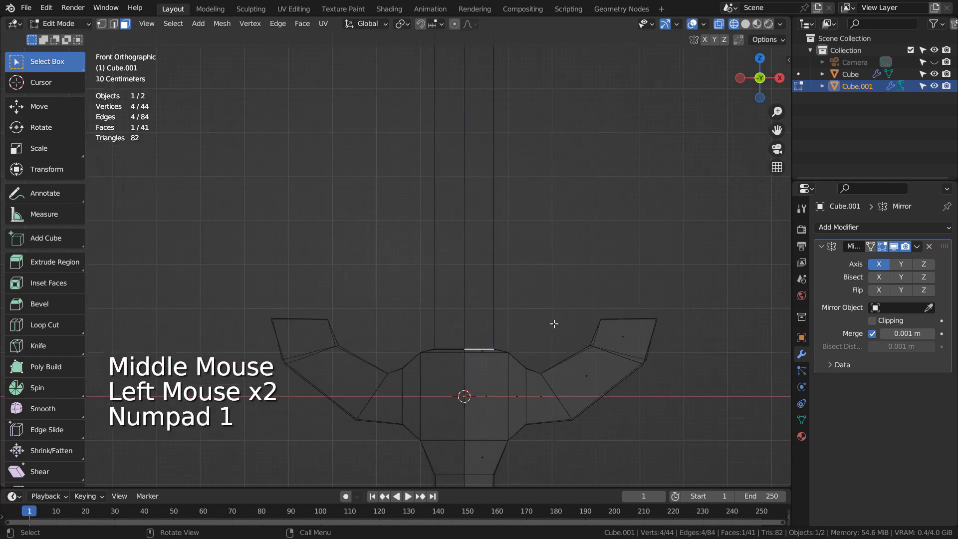
key("e")
left_click(591, 115)
middle_click_drag(590, 118, 599, 400, "shift")
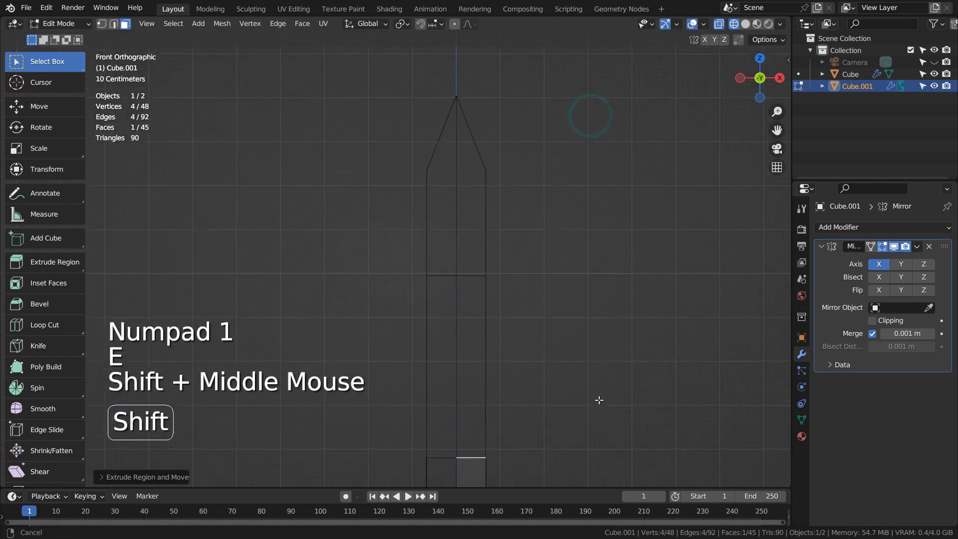
key("g")
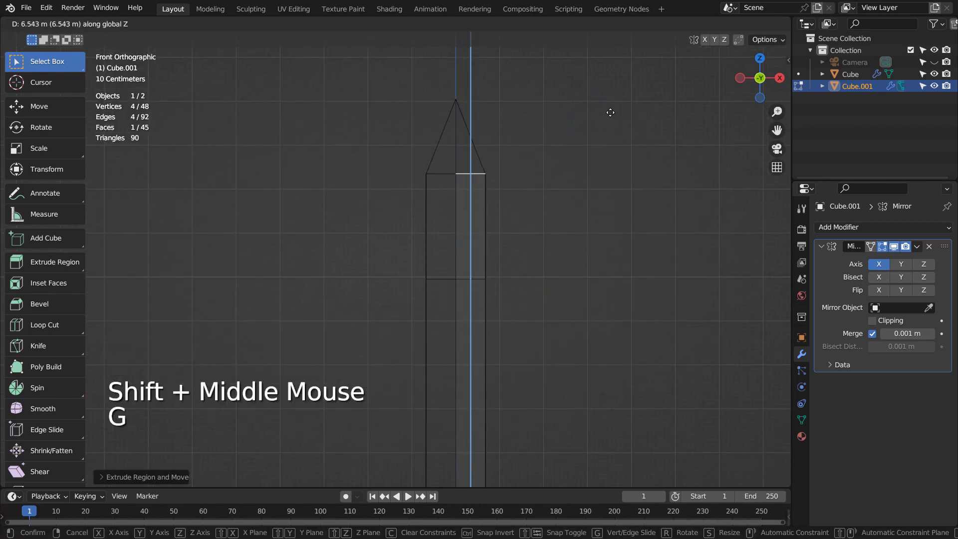
left_click(610, 112)
Extrude the blade's end face about 1.73 m to the tip height and move its outer vertices along X to the centre line
key("e")
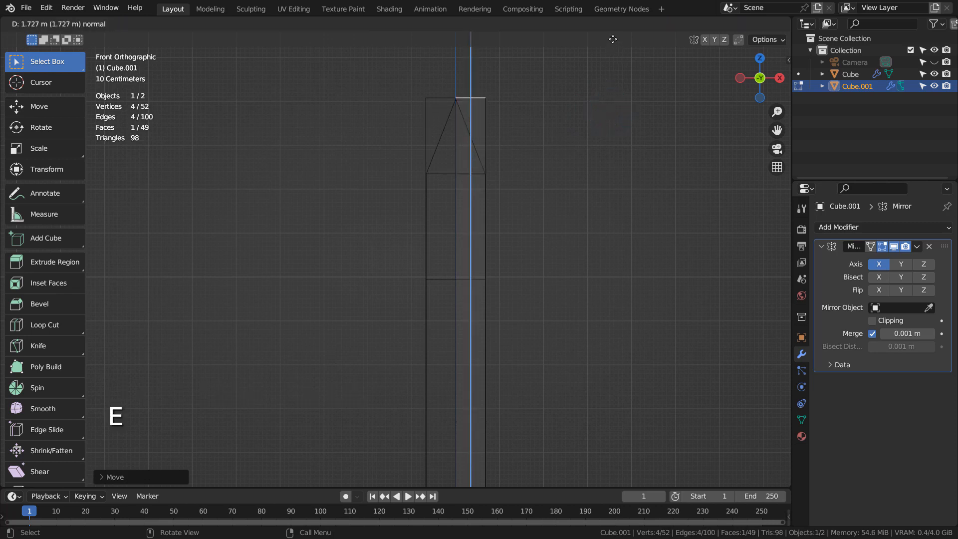
key("1")
left_click(575, 73)
key("b")
left_click_drag(479, 72, 526, 148)
key("g")
key("x")
left_click(497, 140)
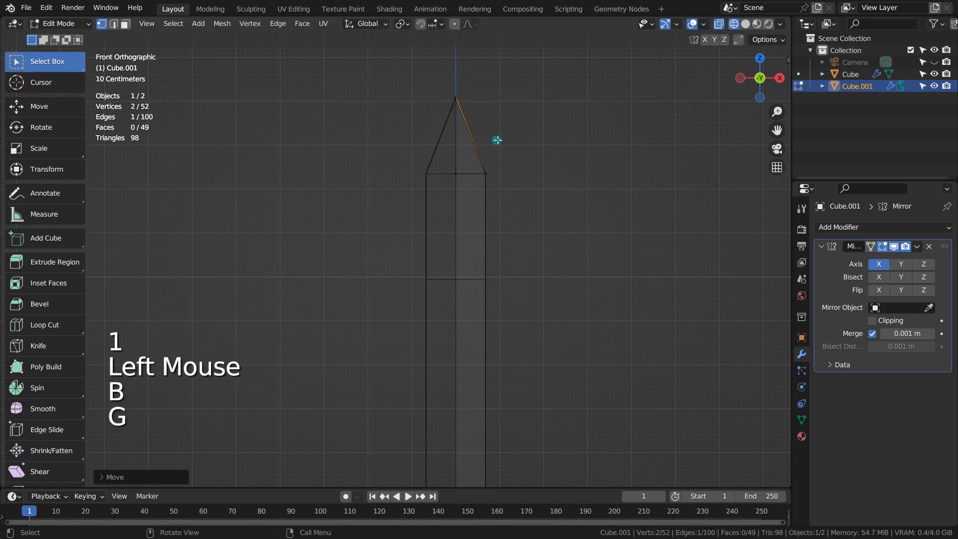
Return to Object Mode, check the whole sword through the camera and render the image
key("Tab")
middle_click_drag(610, 238, 501, 304)
scroll(561, 332, "down", 5)
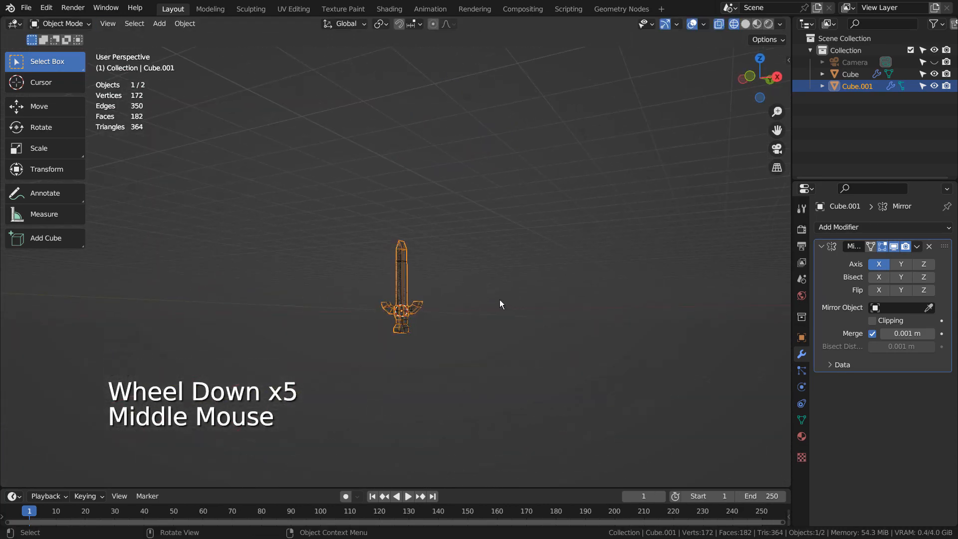
key("KP_0")
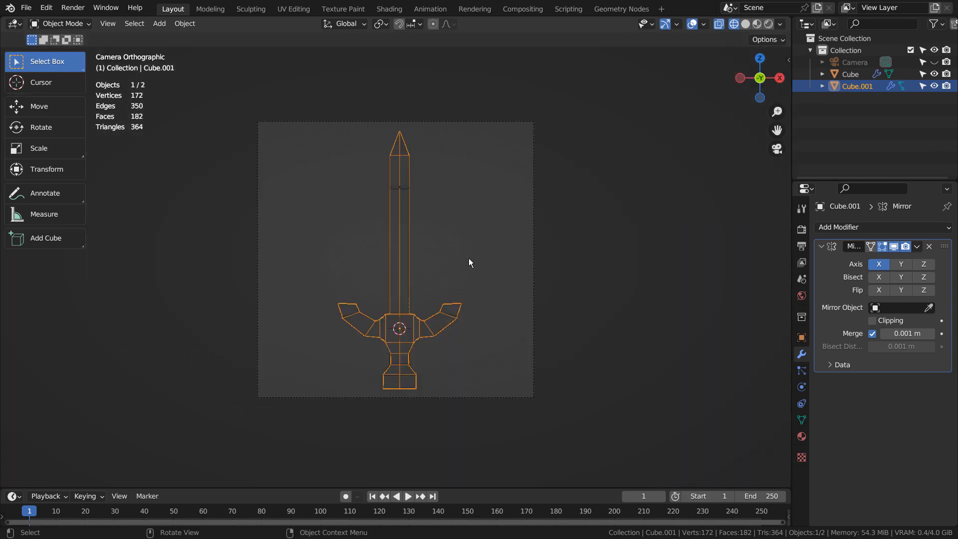
key("F12")
Switch to the Stable Diffusion web UI, set ControlNet Unit 0 to Depth with the depth_zoe preprocessor and preprocess the sword render
double_click(533, 246)
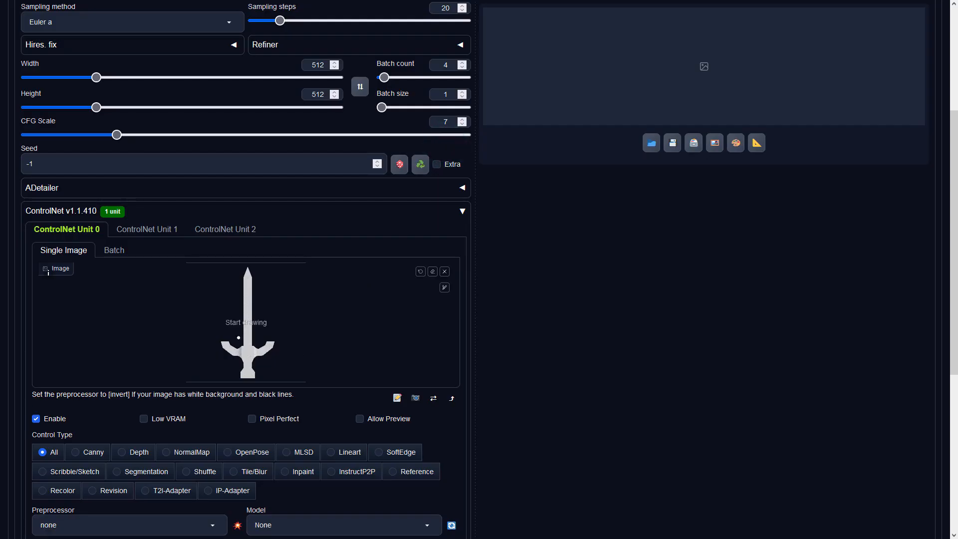
left_click(135, 451)
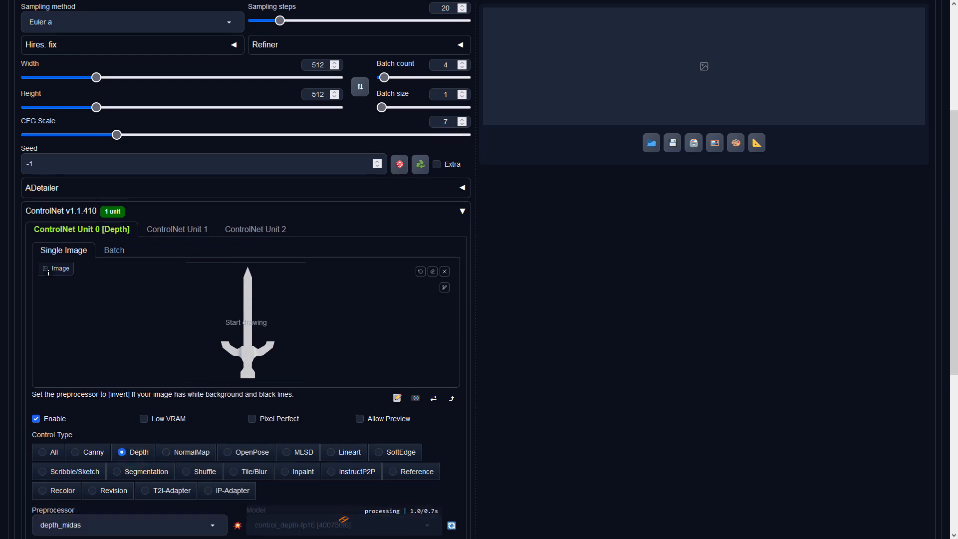
scroll(262, 345, "down", 4)
left_click(213, 314)
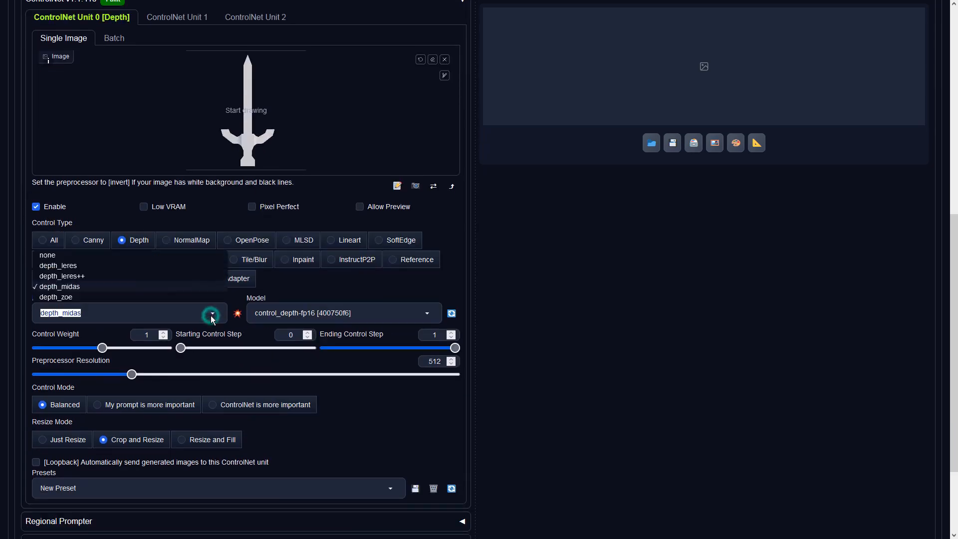
left_click(43, 297)
left_click(238, 313)
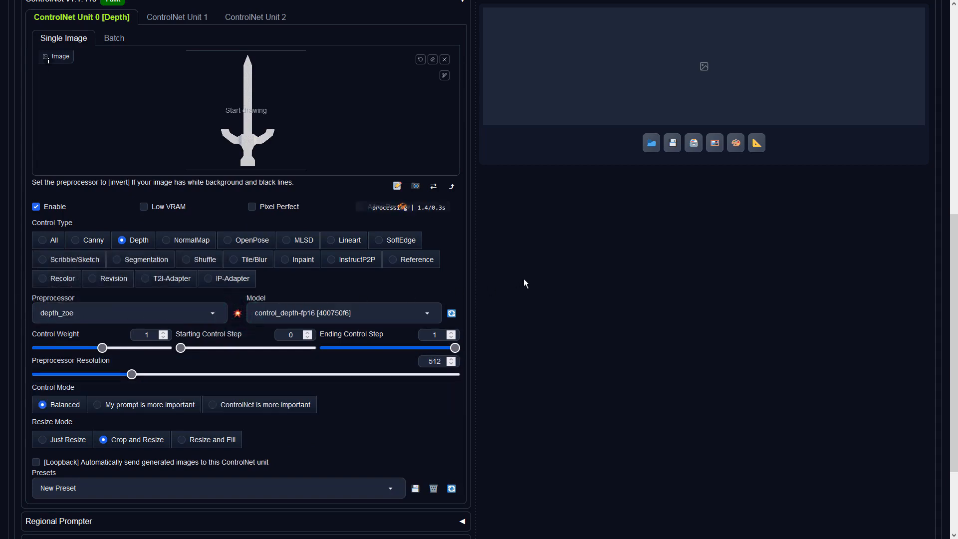